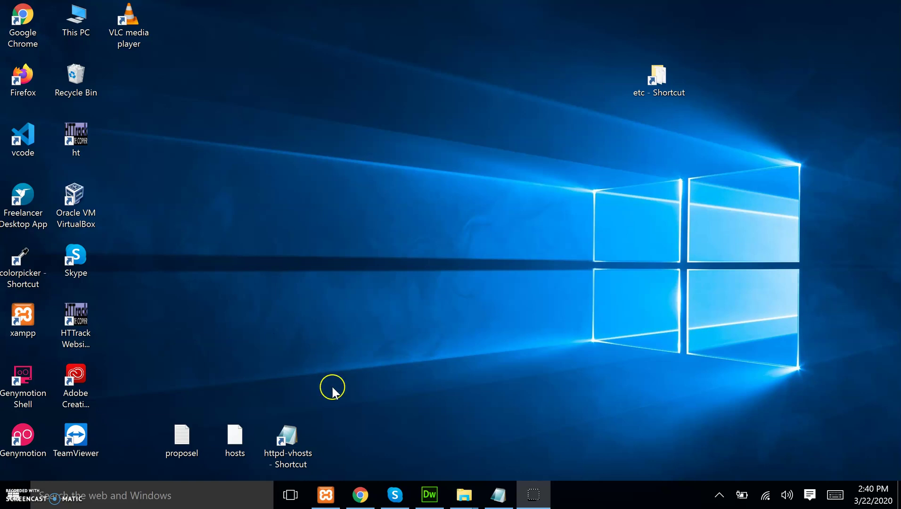
- Switch to Chrome and enter the example address localhost/phpmyad in an empty tab without loading it
left_click(360, 494)
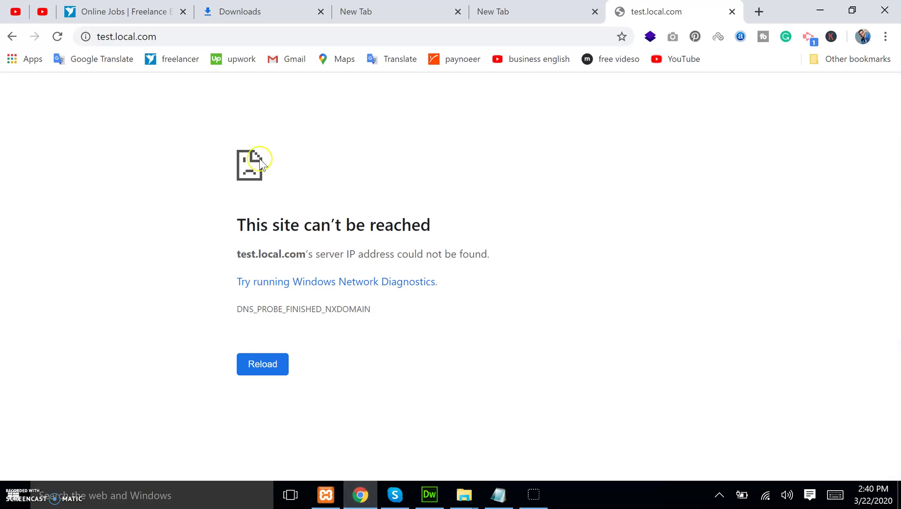
left_click(506, 14)
left_click(235, 36)
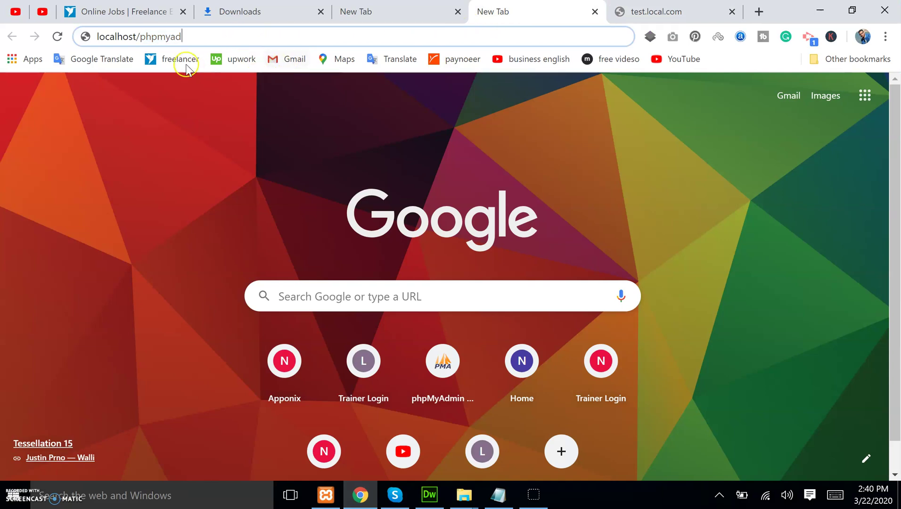
double_click(116, 34)
double_click(161, 36)
left_click(206, 37)
- Load test.local.com in its existing tab to check whether the site responds, and minimize the browser
left_click(657, 10)
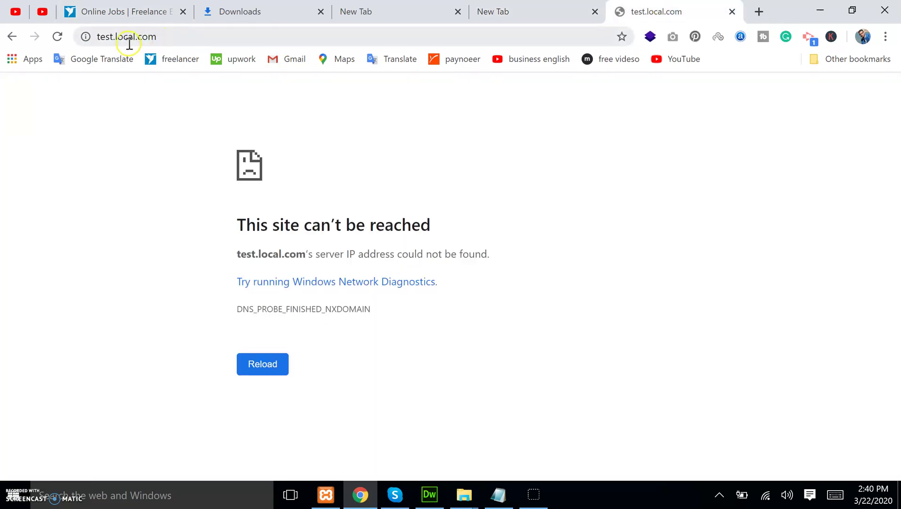
left_click(153, 43)
left_click(204, 36)
key("Return")
left_click(818, 13)
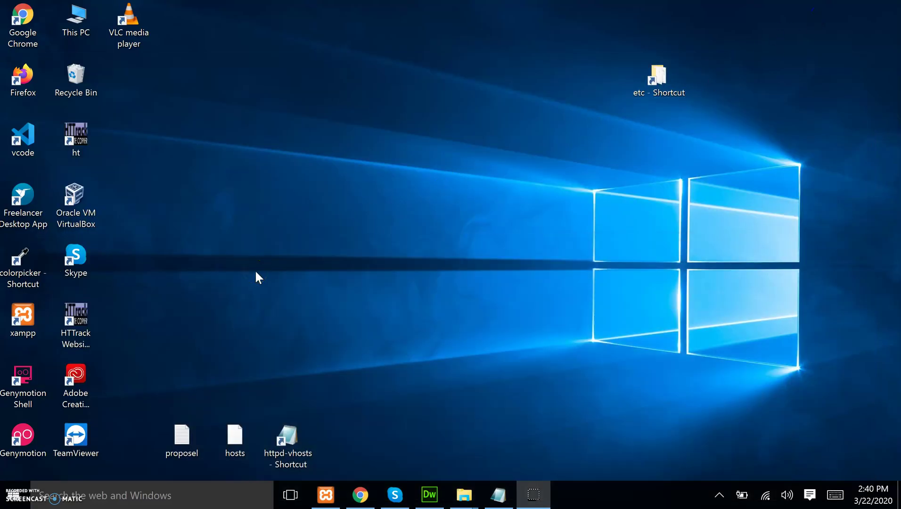
- Locate the httpd-vhosts file in D:\xampp\apache\conf\extra with File Explorer, and minimize the window
key("super+e")
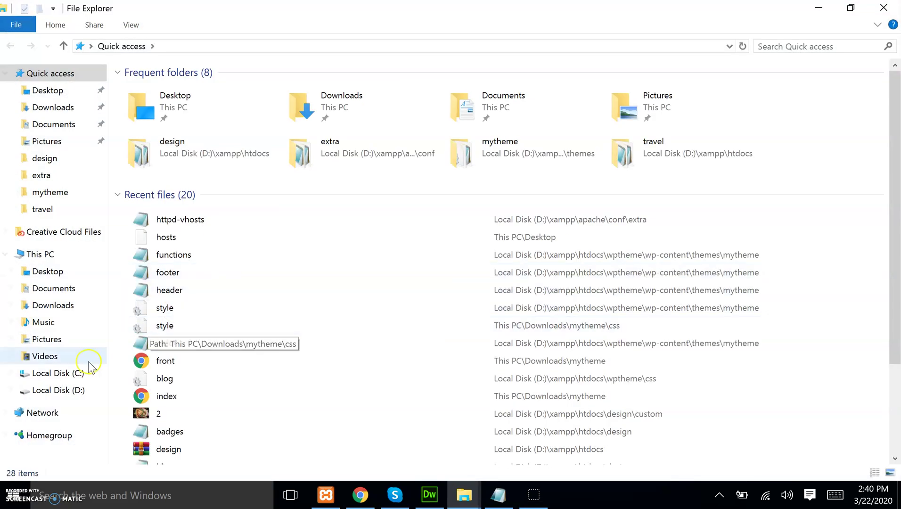
left_click(70, 395)
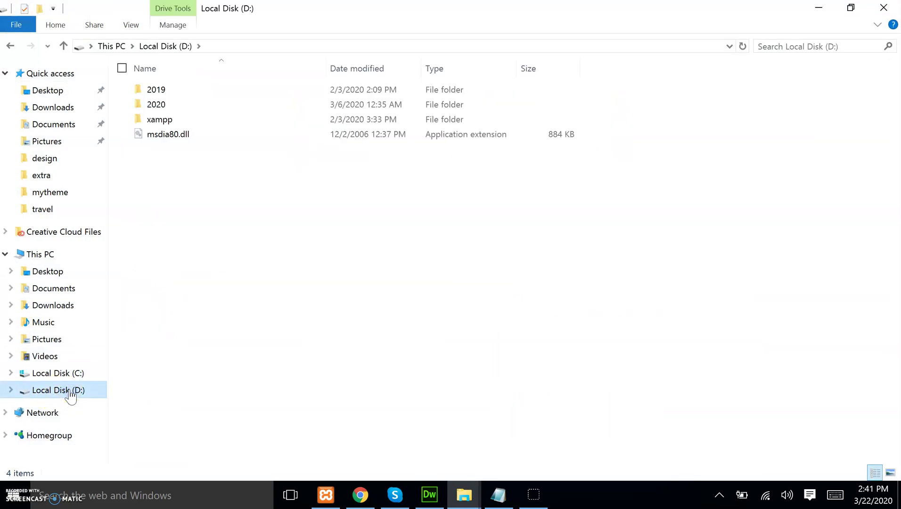
double_click(161, 119)
left_click(167, 119)
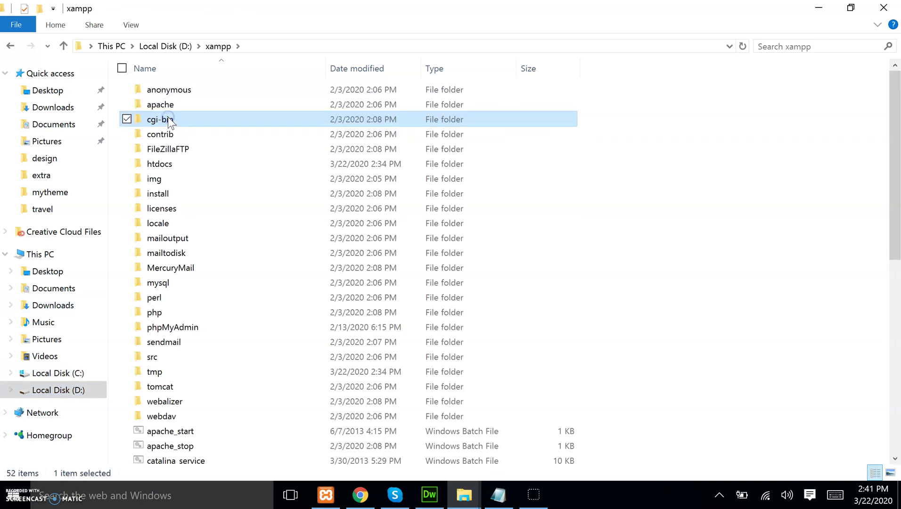
double_click(162, 104)
left_click(161, 105)
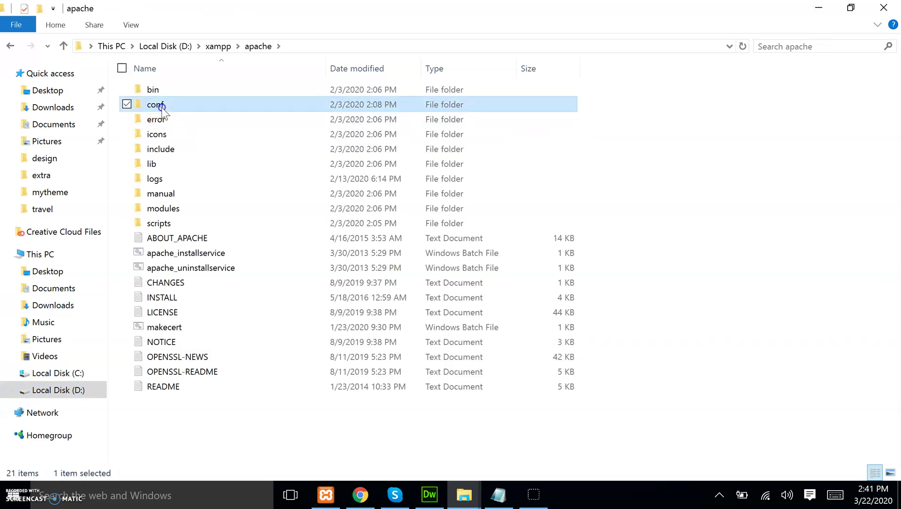
double_click(162, 106)
double_click(162, 88)
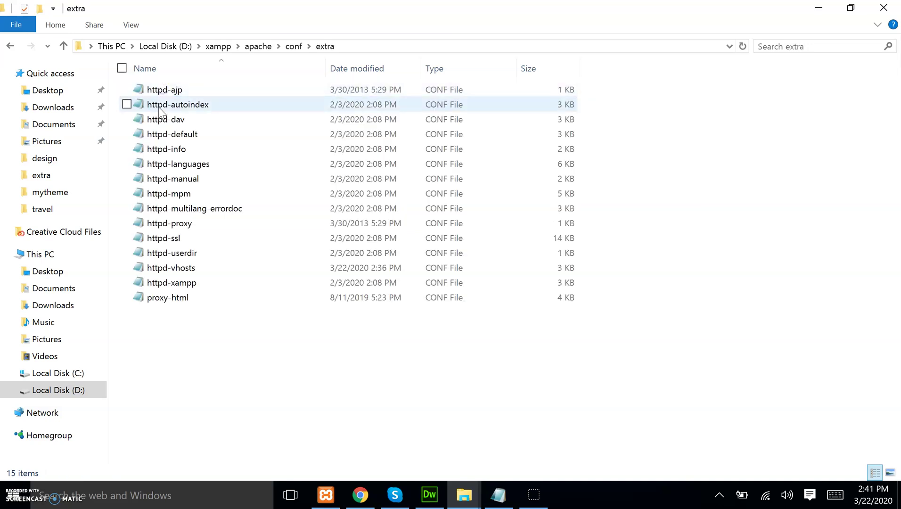
left_click(173, 269)
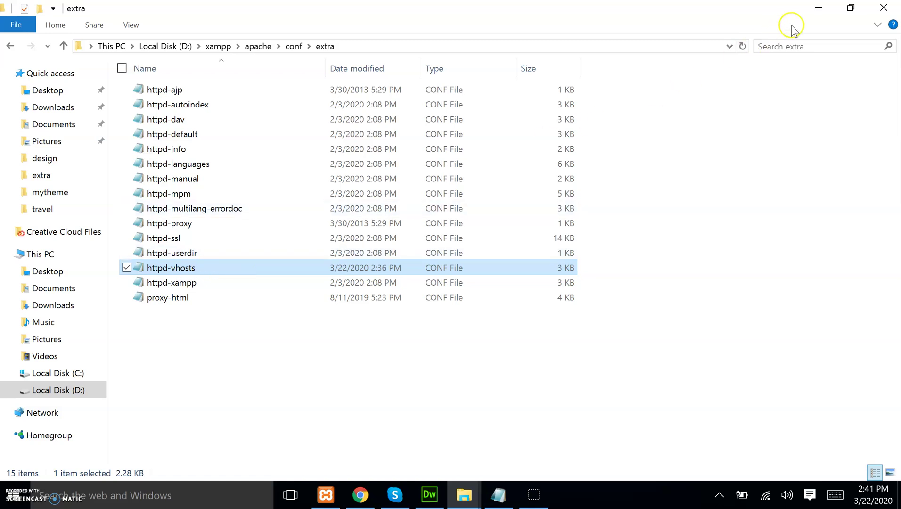
left_click(818, 8)
left_click(288, 441)
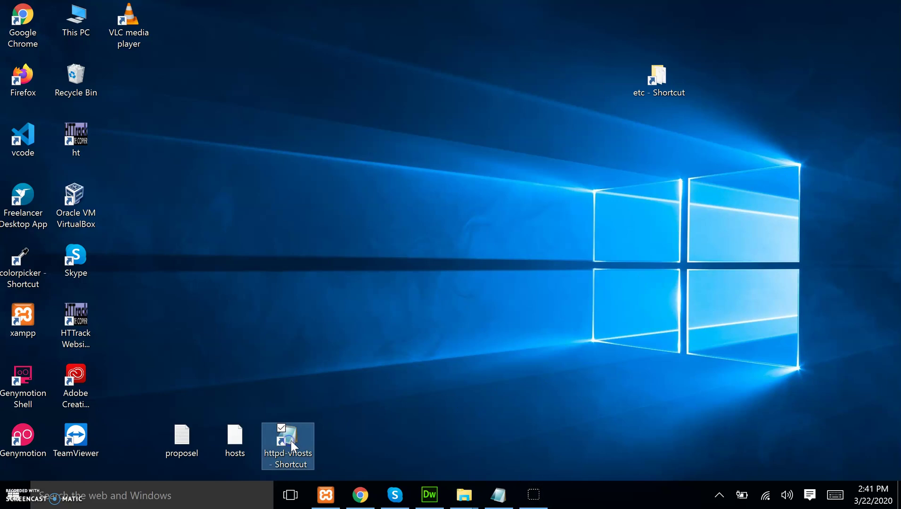
left_click(309, 283)
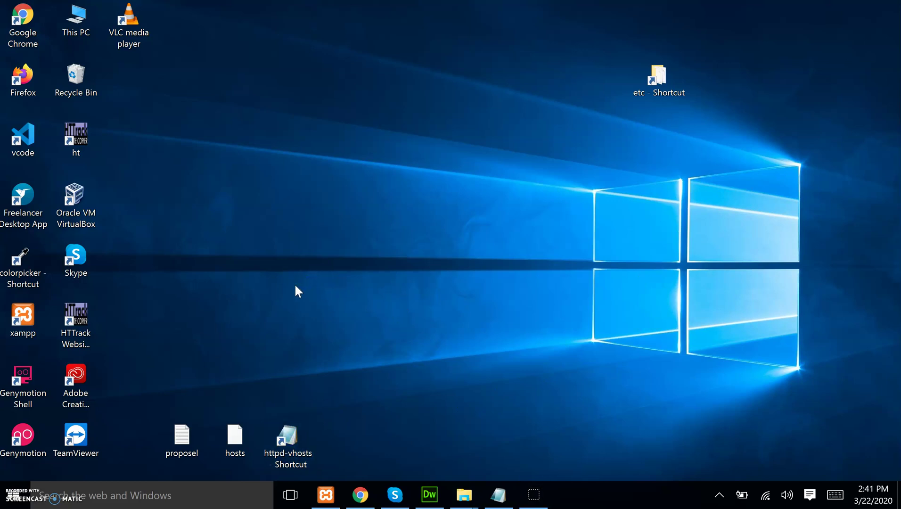
left_click(290, 294)
- Browse to the C:\Windows\System32 folder in a new File Explorer window
key("super+e")
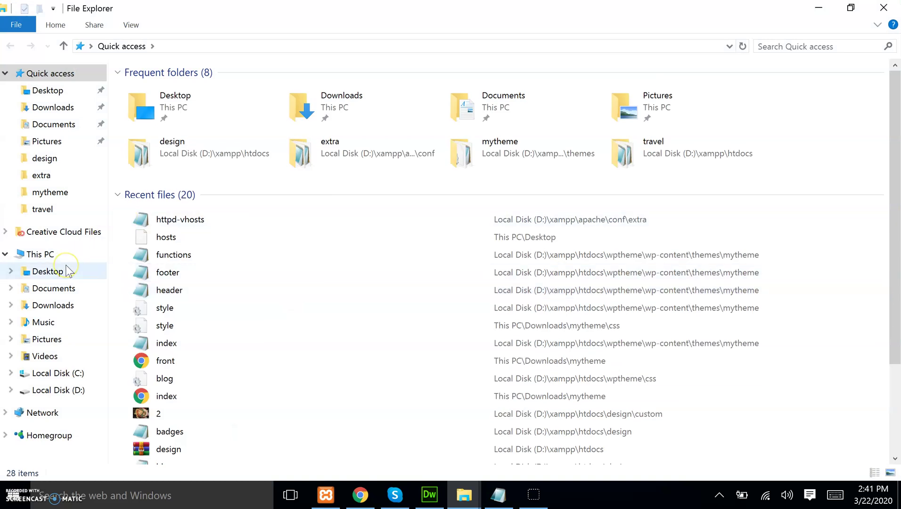
left_click(70, 374)
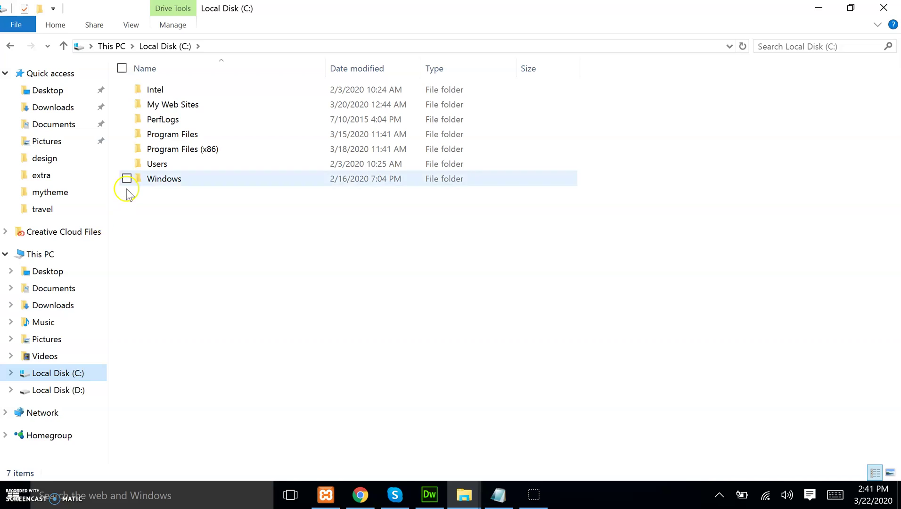
left_click(159, 179)
double_click(159, 179)
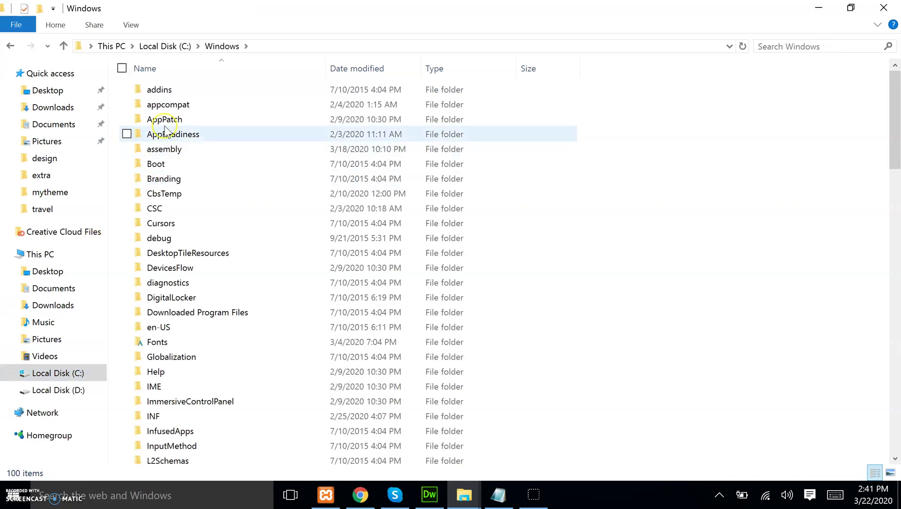
left_click(171, 284)
key("Down")
key("Down")
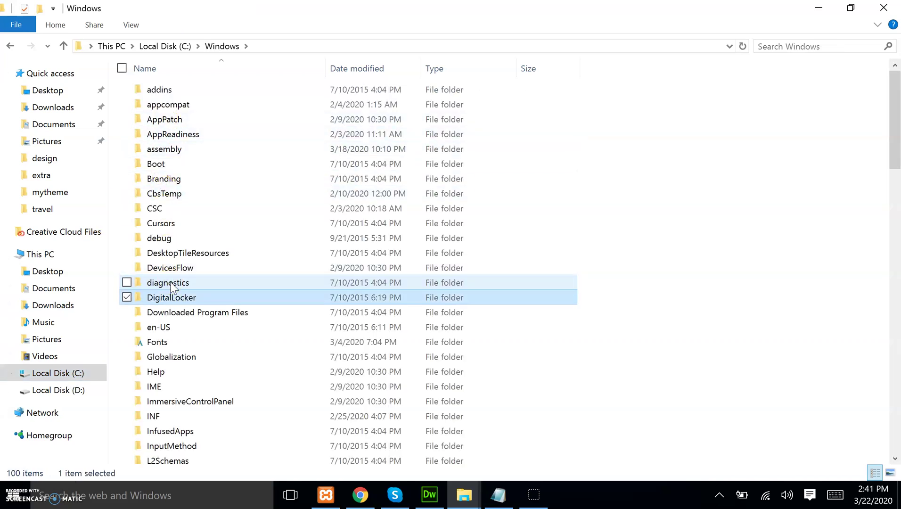
key("s")
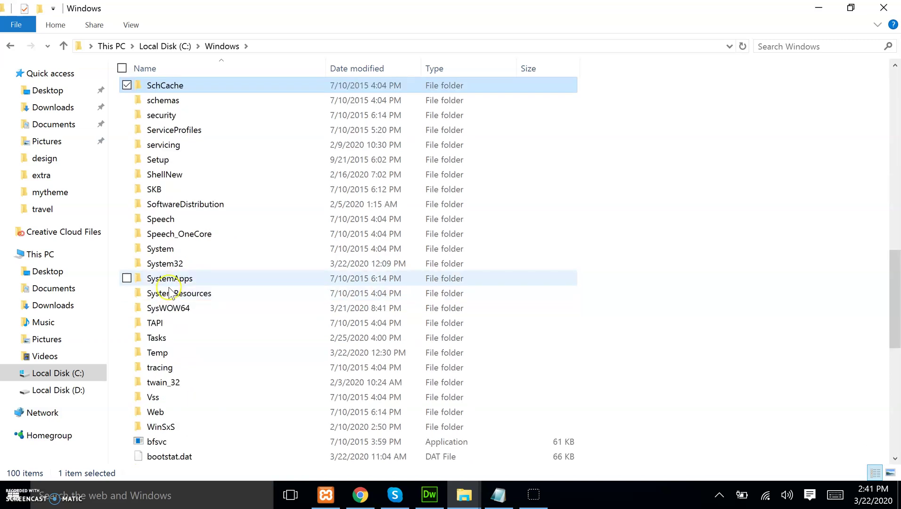
key("Down")
key("Down")
left_click(175, 269)
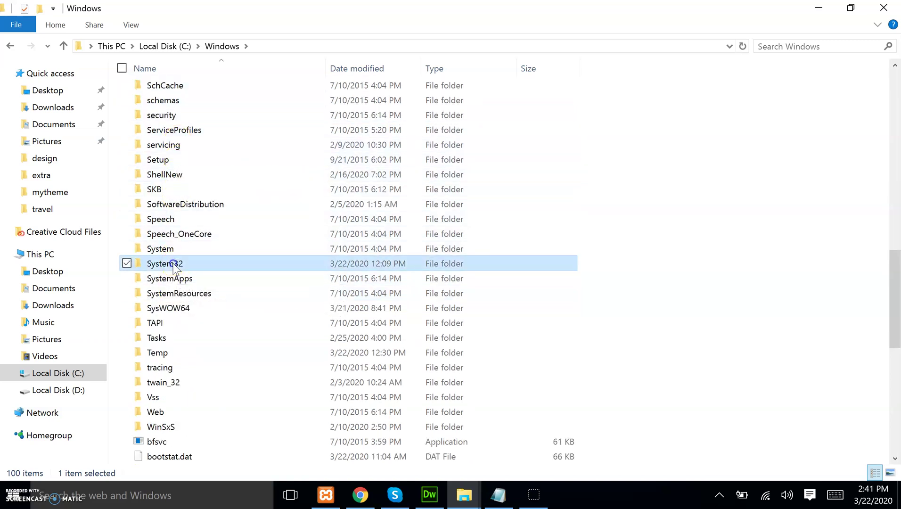
double_click(165, 267)
- Locate the hosts file in the drivers\etc subfolder of System32, and minimize the window
left_click(173, 225)
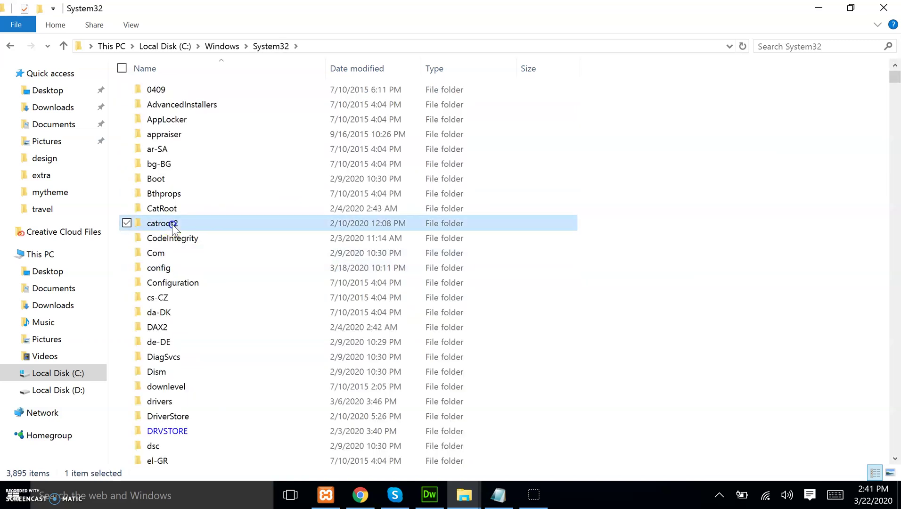
key("d")
key("Down")
key("Down")
key("Down")
key("Down")
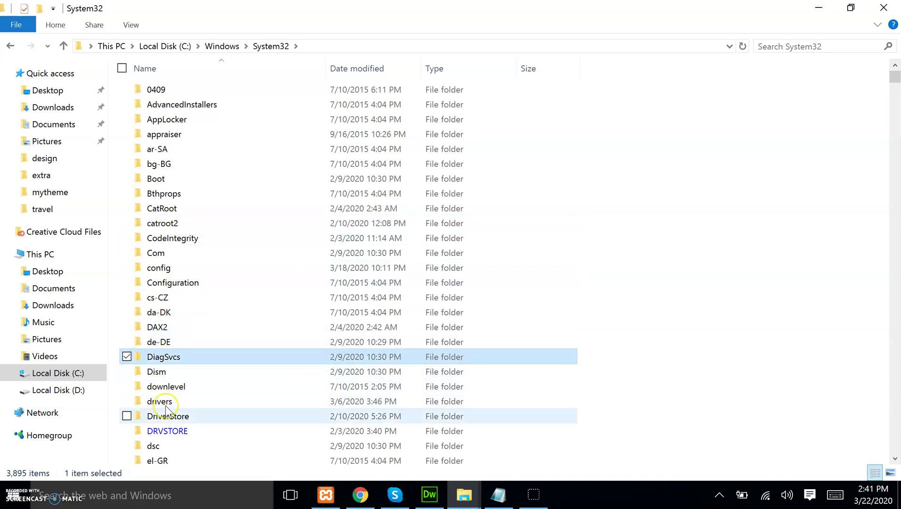
double_click(158, 401)
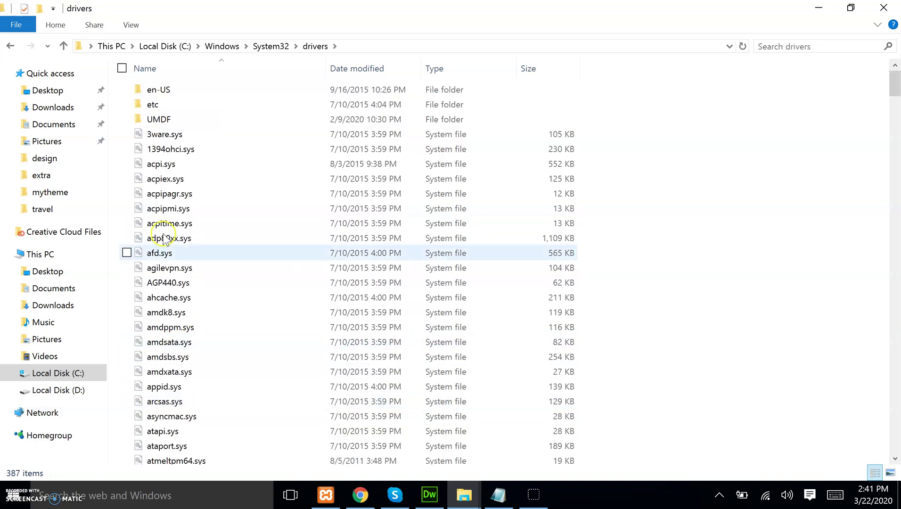
left_click(166, 106)
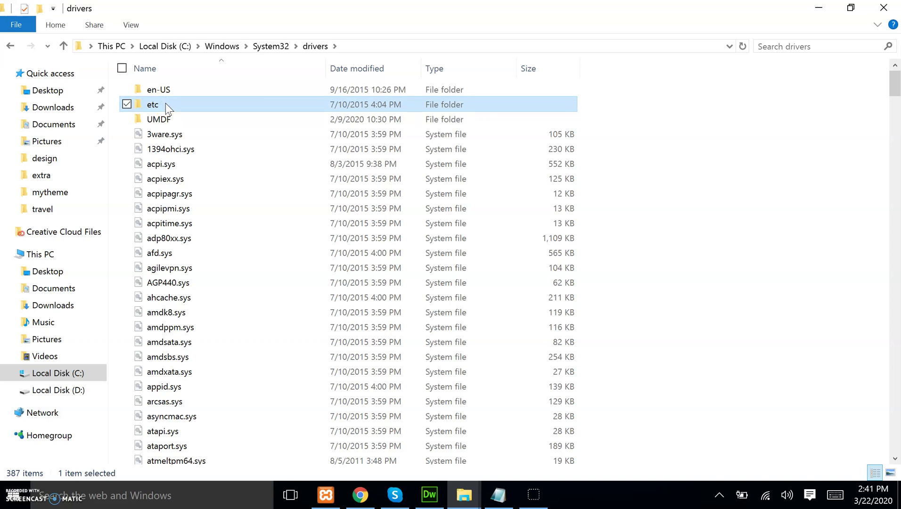
left_click(158, 106)
left_click(157, 91)
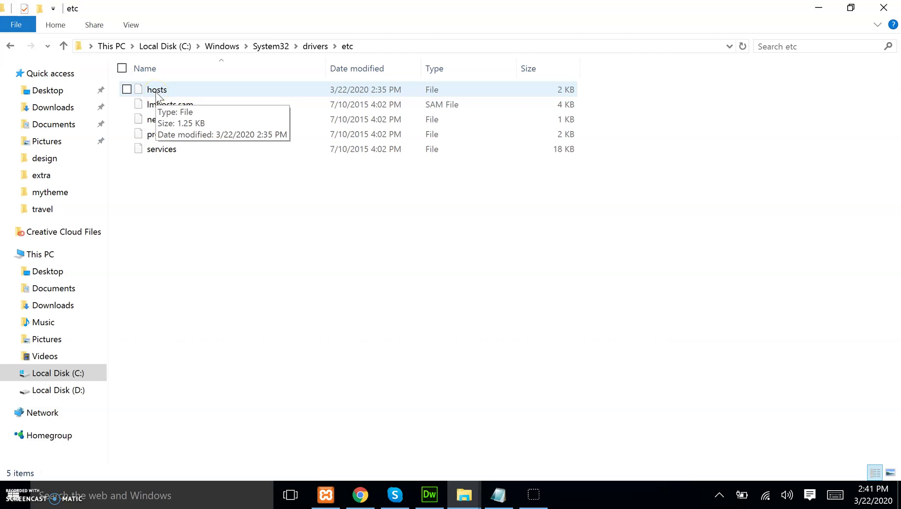
left_click(156, 91)
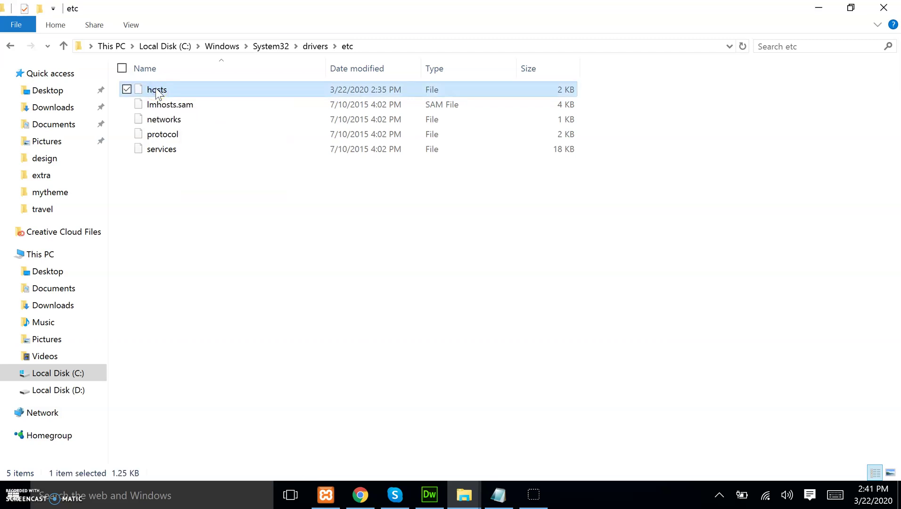
left_click(817, 8)
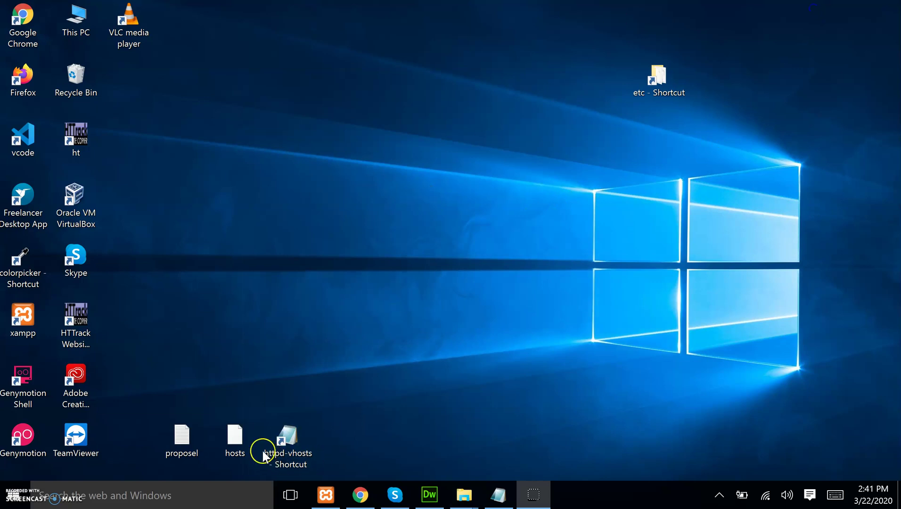
left_click(236, 444)
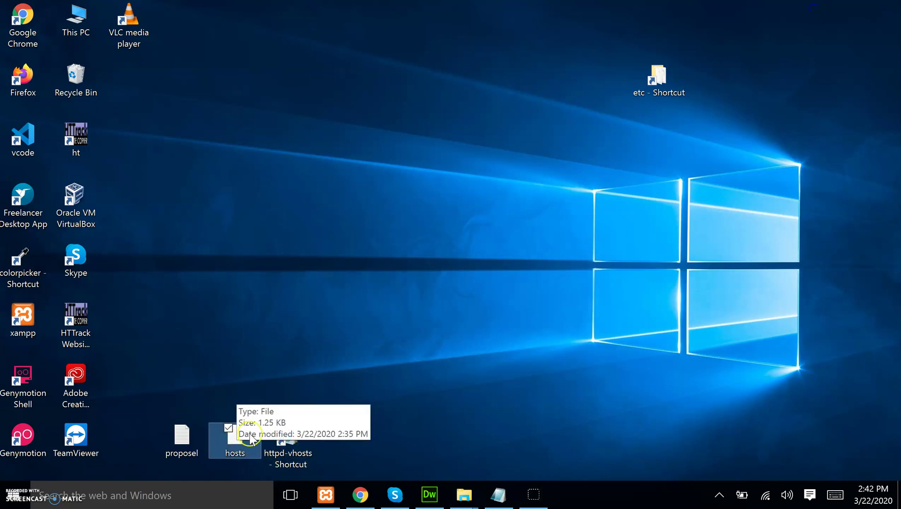
left_click(292, 186)
left_click(237, 447)
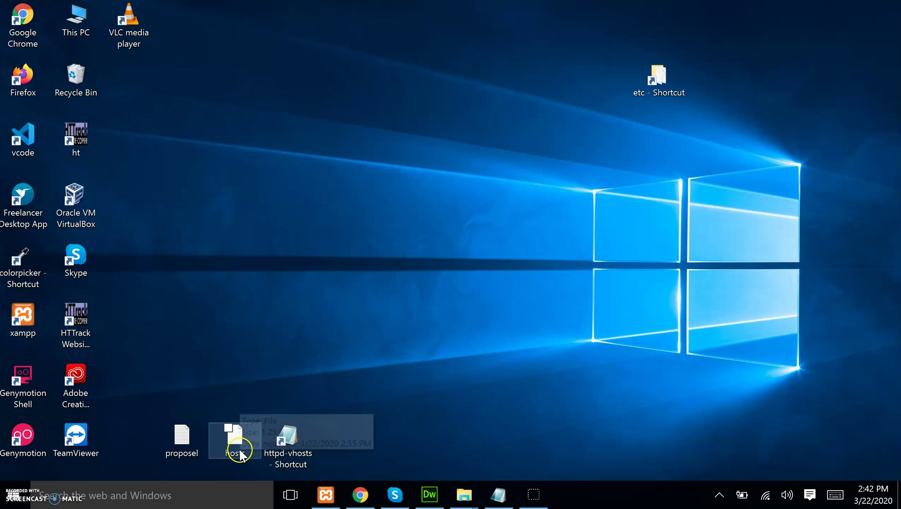
double_click(238, 445)
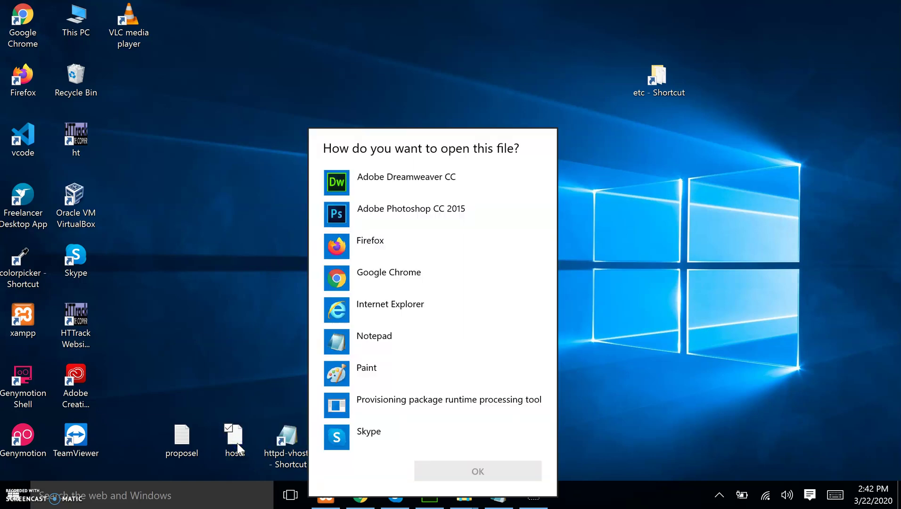
left_click(653, 195)
left_click(537, 500)
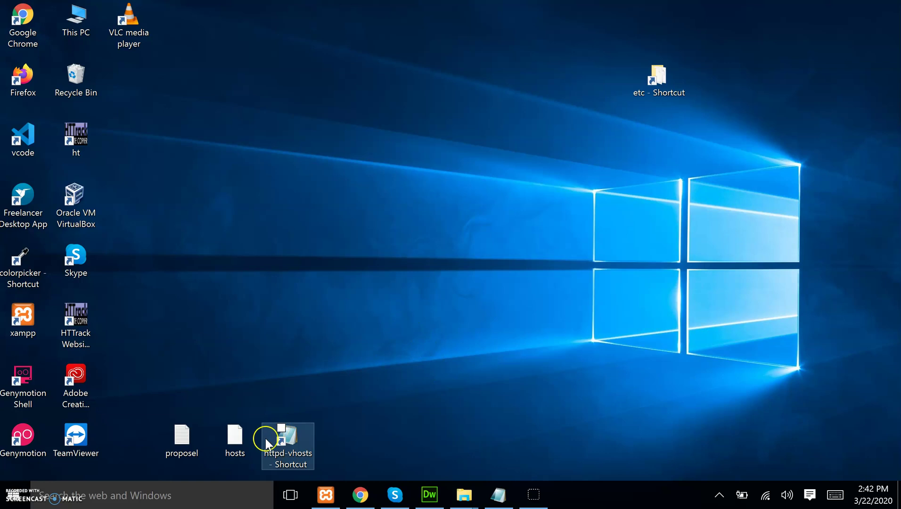
- Open the desktop copy of the hosts file in Notepad and maximize the window
double_click(238, 444)
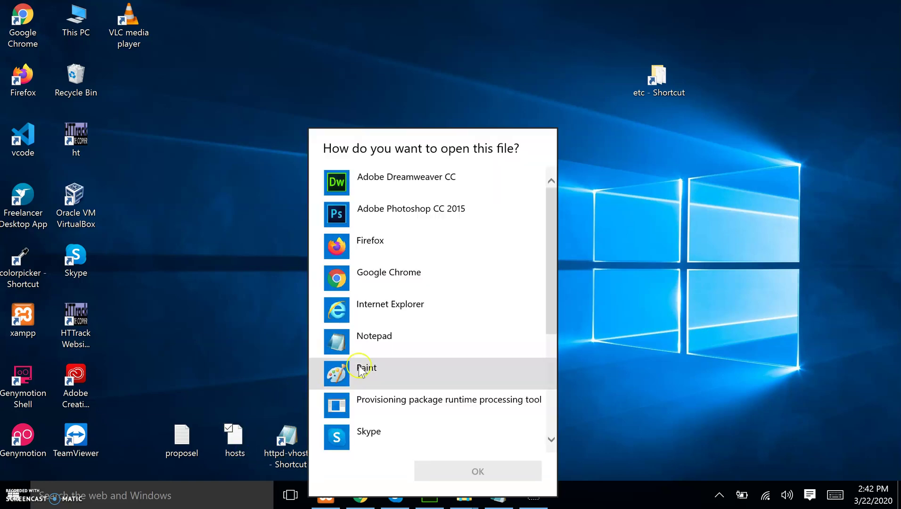
double_click(386, 343)
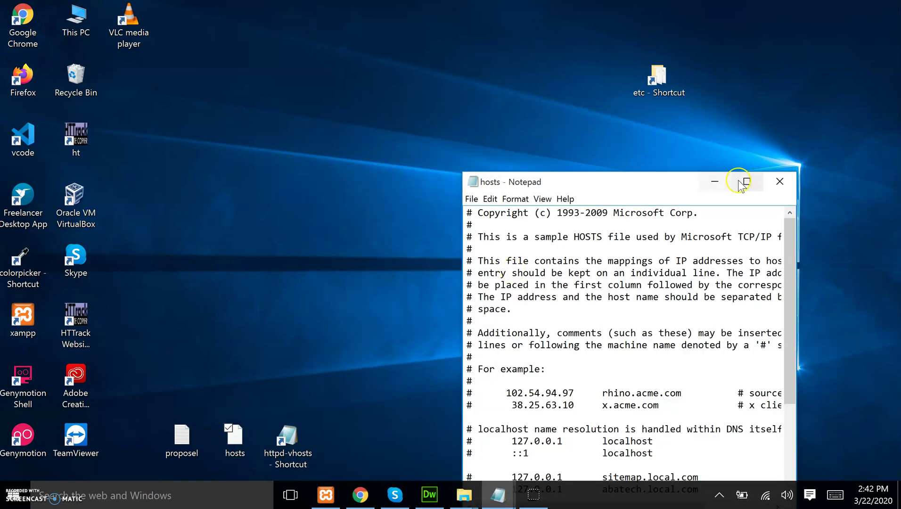
left_click(751, 180)
- Duplicate the 127.0.0.1 wptheme.local.com entry on a new line below it, aligned with the entries above
left_click_drag(241, 420, 48, 421)
key("ctrl+c")
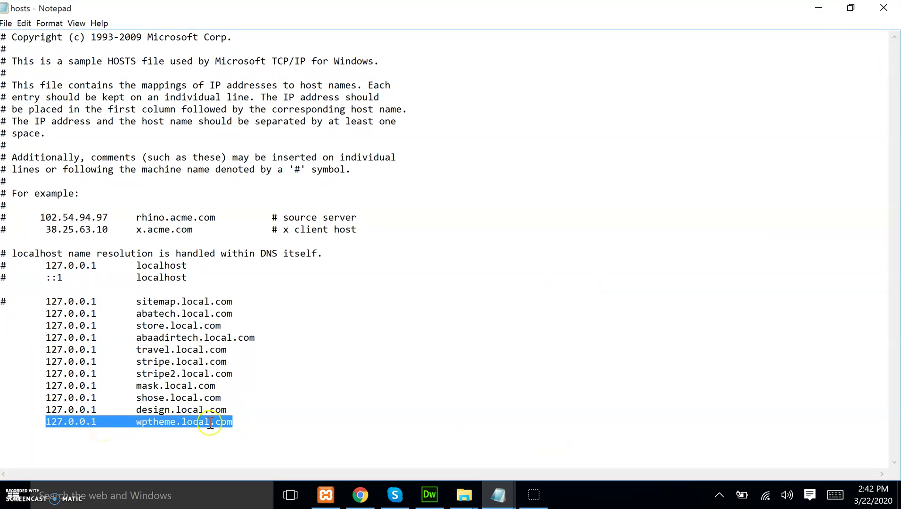
left_click(242, 422)
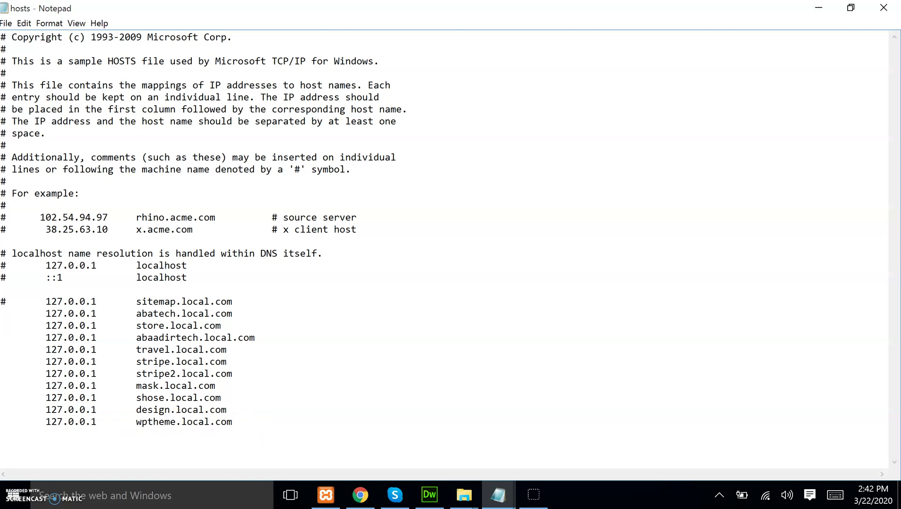
key("Return")
key("ctrl+v")
left_click(40, 433)
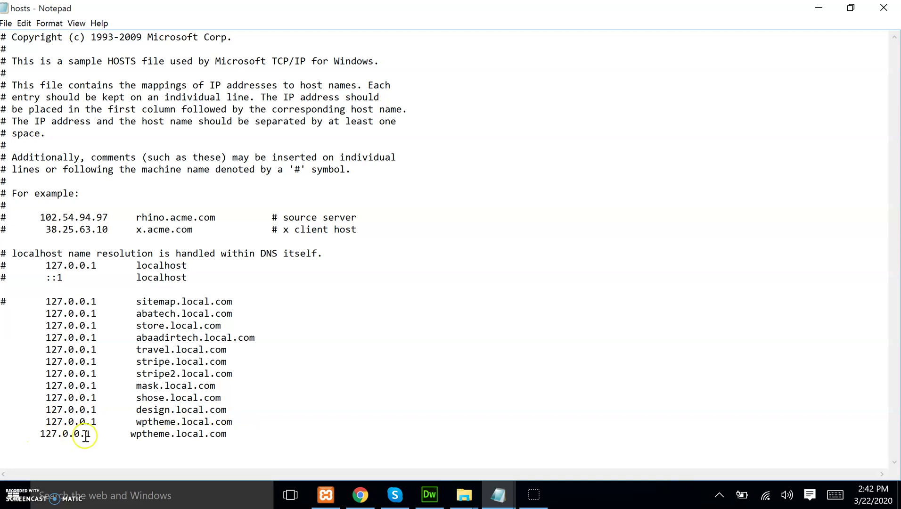
- Change the host name in the duplicated last entry to test.local.com
left_click(176, 433)
key("BackSpace")
key("BackSpace")
key("BackSpace")
key("BackSpace")
key("BackSpace")
key("BackSpace")
key("BackSpace")
type("test")
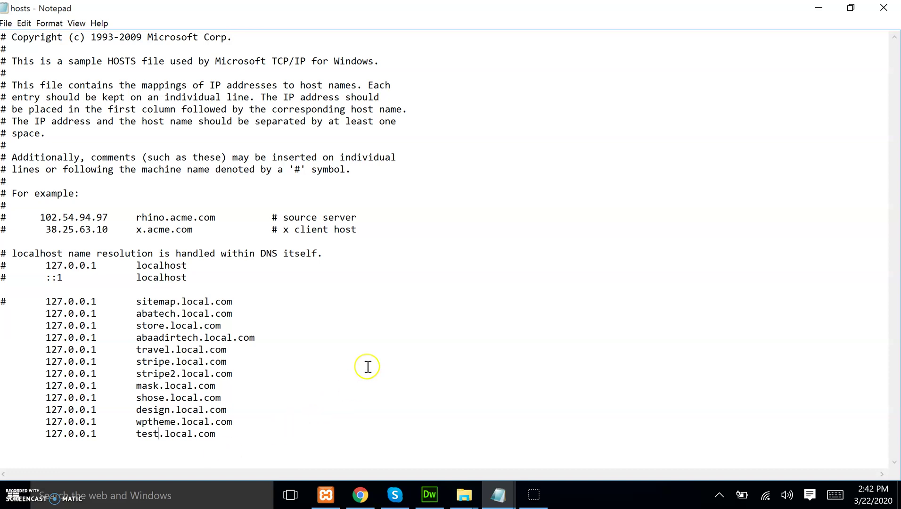
- Copy the edited hosts file from the desktop into the System32 drivers\etc folder, replacing the existing file, and close the folder
left_click(818, 11)
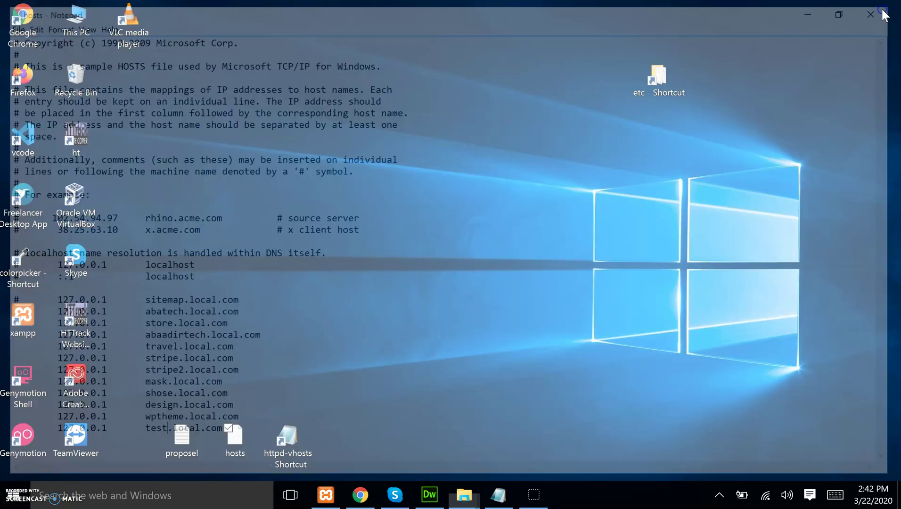
double_click(239, 439)
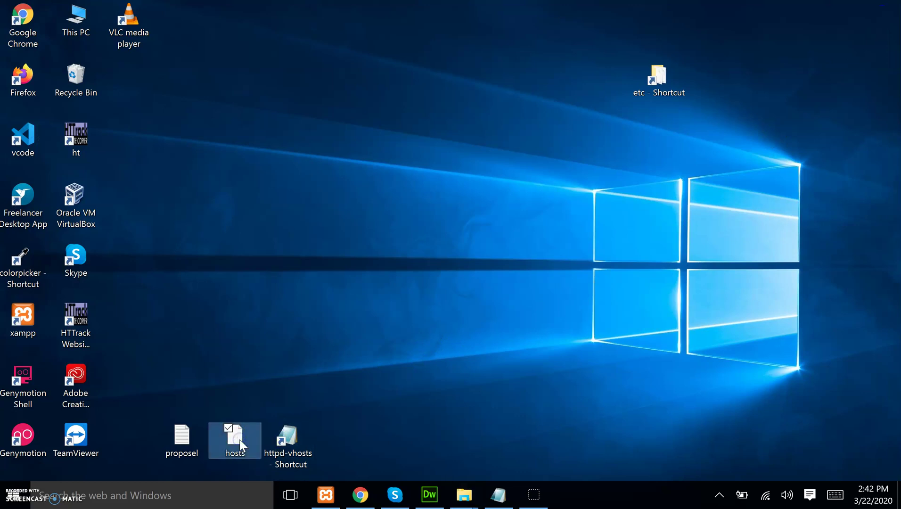
left_click(662, 86)
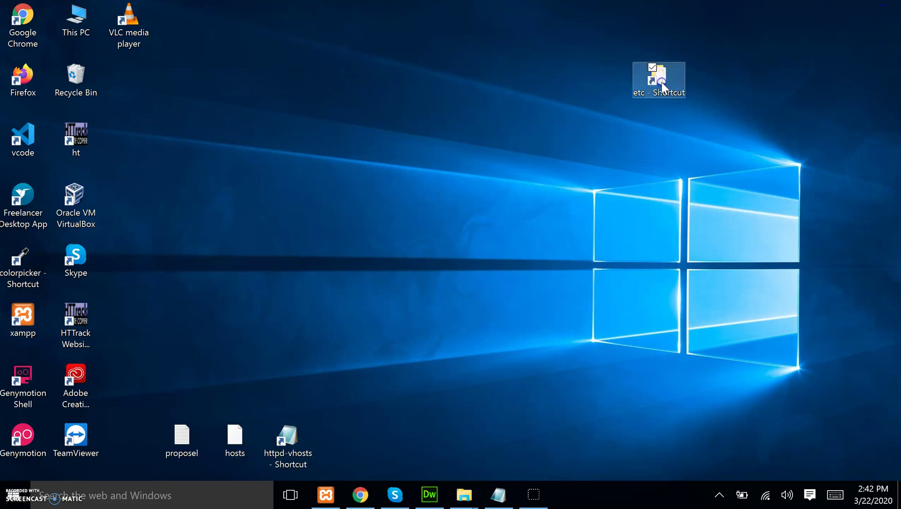
double_click(661, 78)
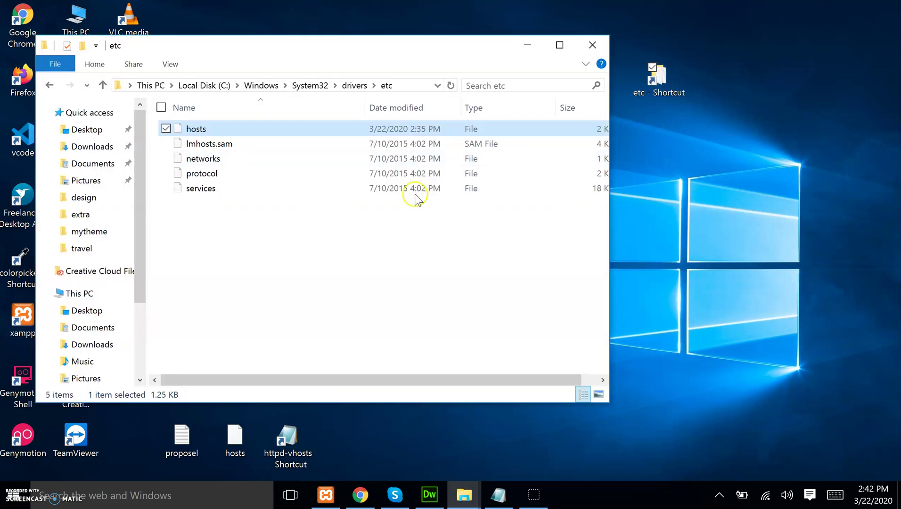
left_click(294, 246)
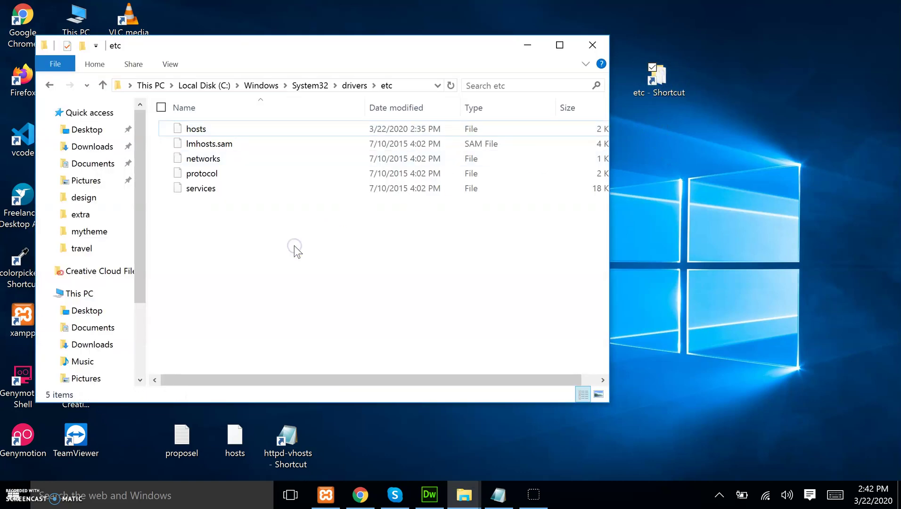
key("ctrl+v")
left_click(352, 232)
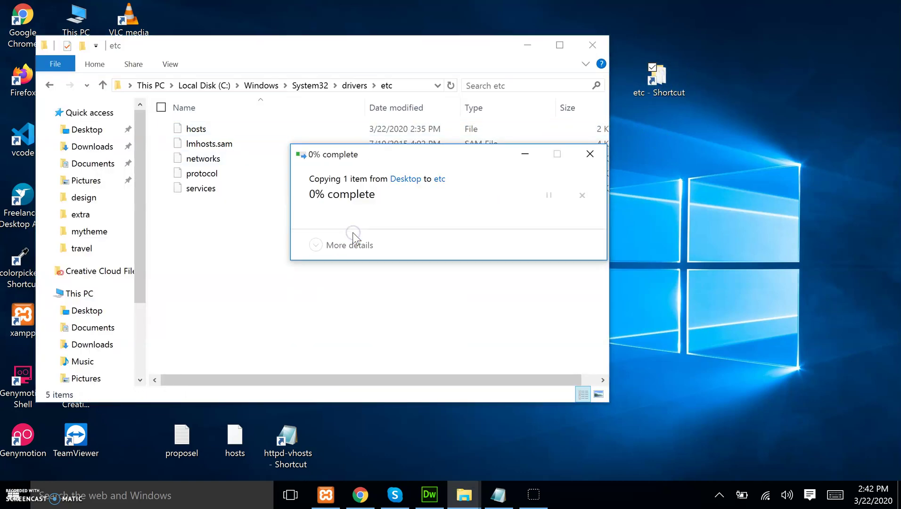
left_click(406, 226)
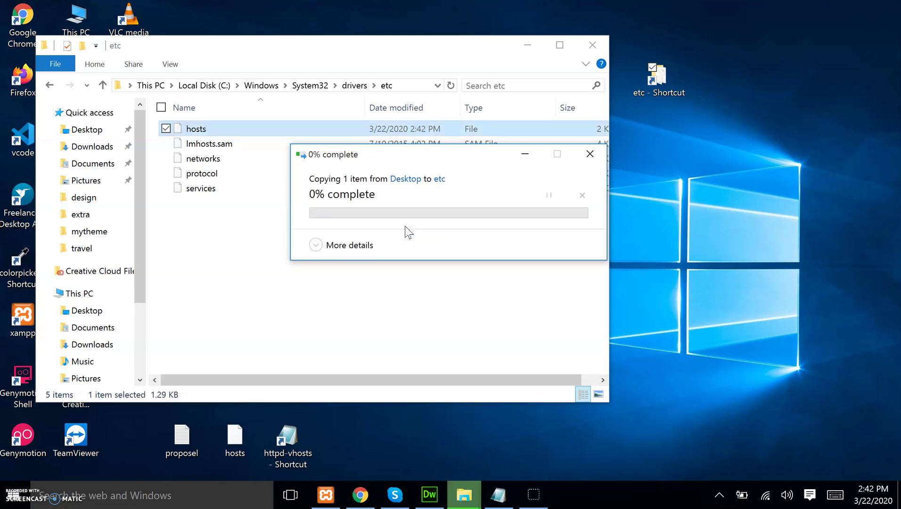
left_click(592, 45)
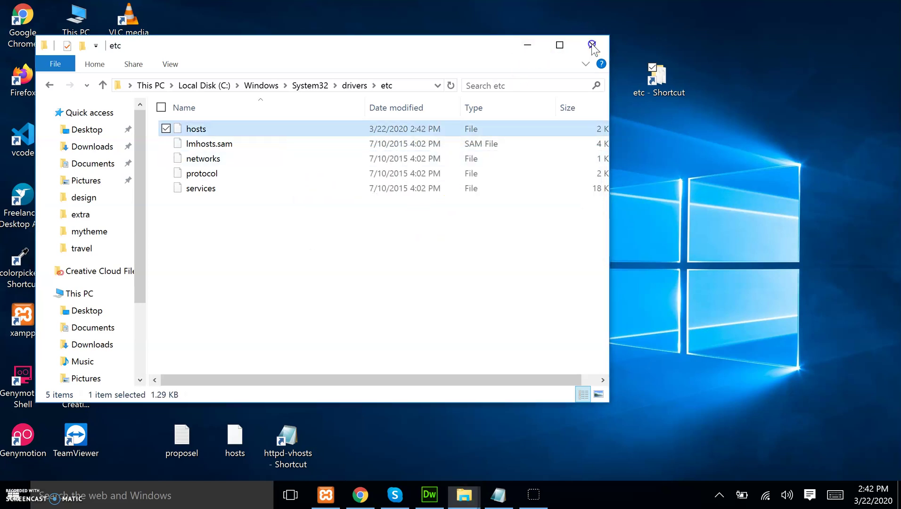
- Open the httpd-vhosts file from its desktop shortcut and maximize the window
left_click(298, 461)
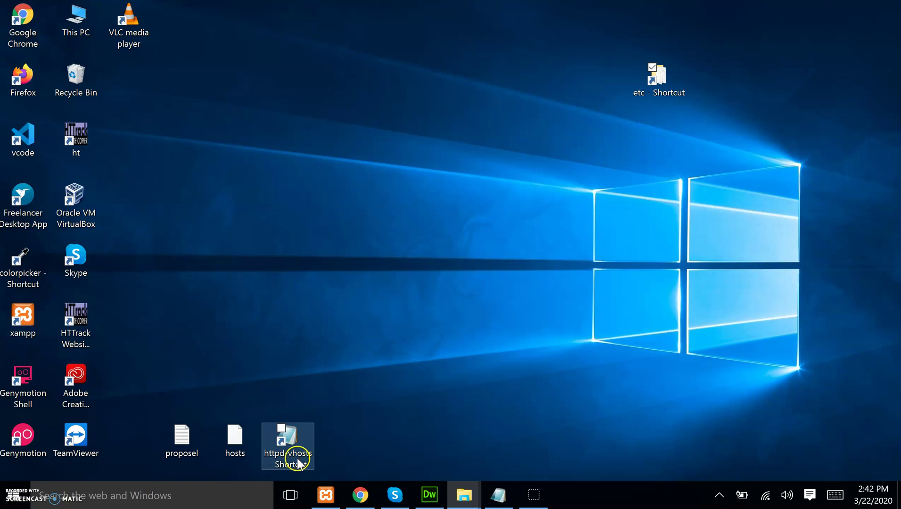
double_click(304, 445)
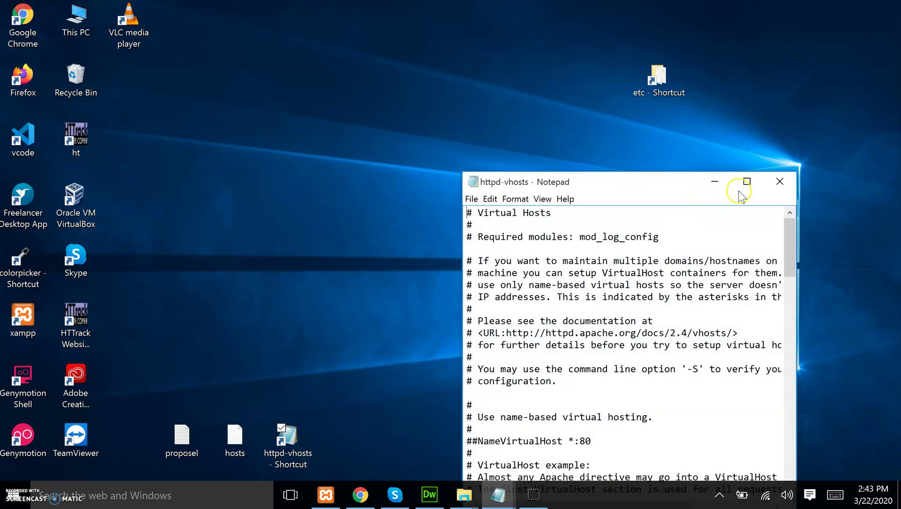
left_click(747, 182)
- Duplicate the wptheme VirtualHost block below itself at the end of the file, leaving a blank line between the blocks
scroll(175, 331, "down", 20)
scroll(165, 376, "down", 4)
left_click_drag(83, 364, 1, 299)
key("ctrl+c")
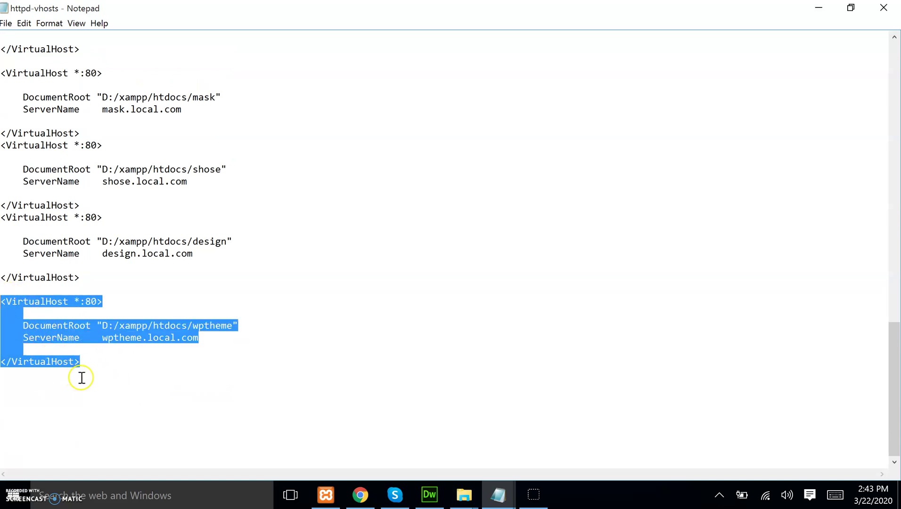
left_click(94, 364)
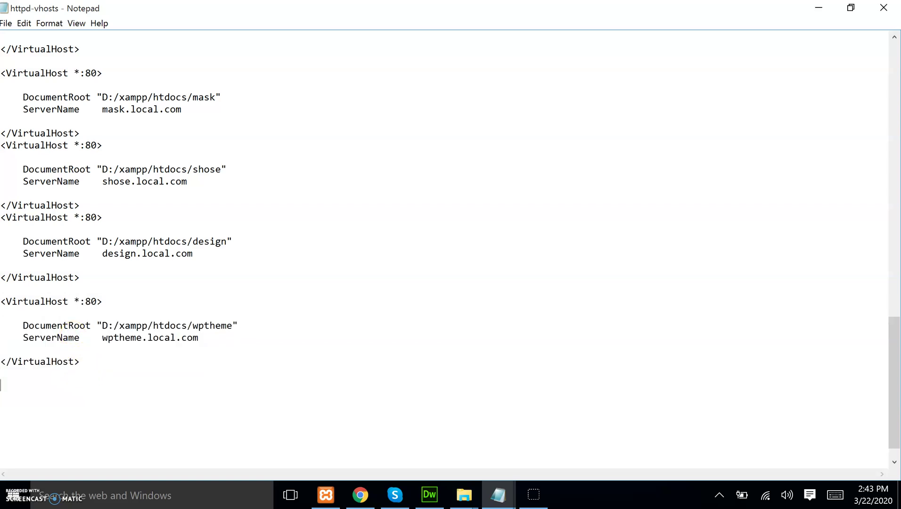
key("ctrl+v")
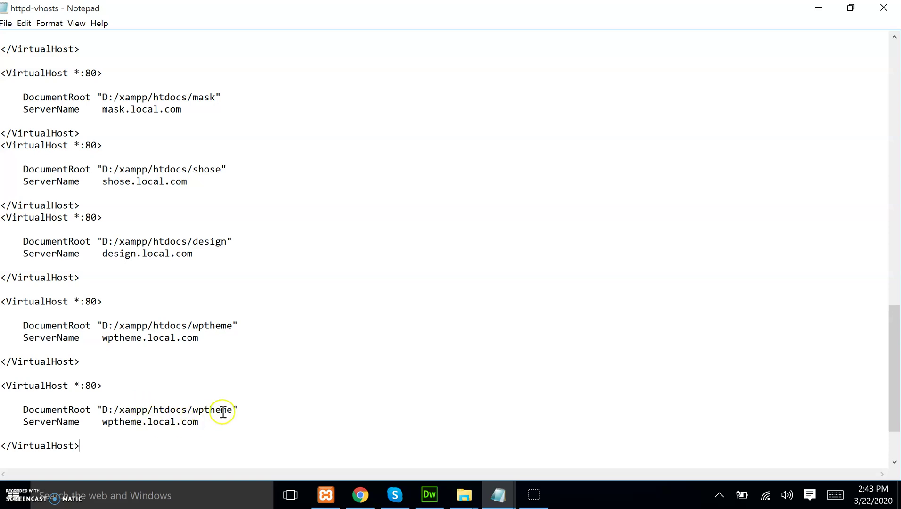
- In the duplicated VirtualHost block, set DocumentRoot to "D:/xampp/htdocs/test_project" and ServerName to test.local.com
left_click(256, 422)
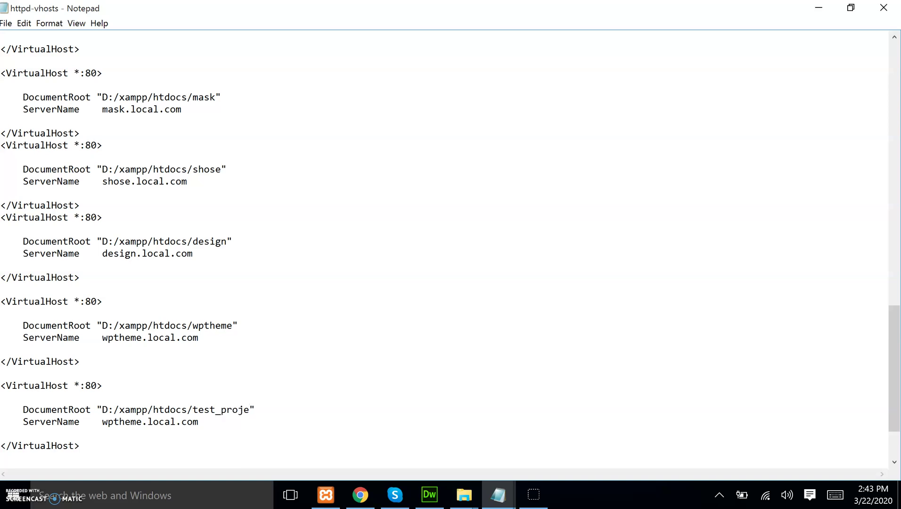
left_click(142, 421)
key("BackSpace")
key("BackSpace")
key("BackSpace")
key("BackSpace")
key("BackSpace")
key("BackSpace")
key("BackSpace")
type("test")
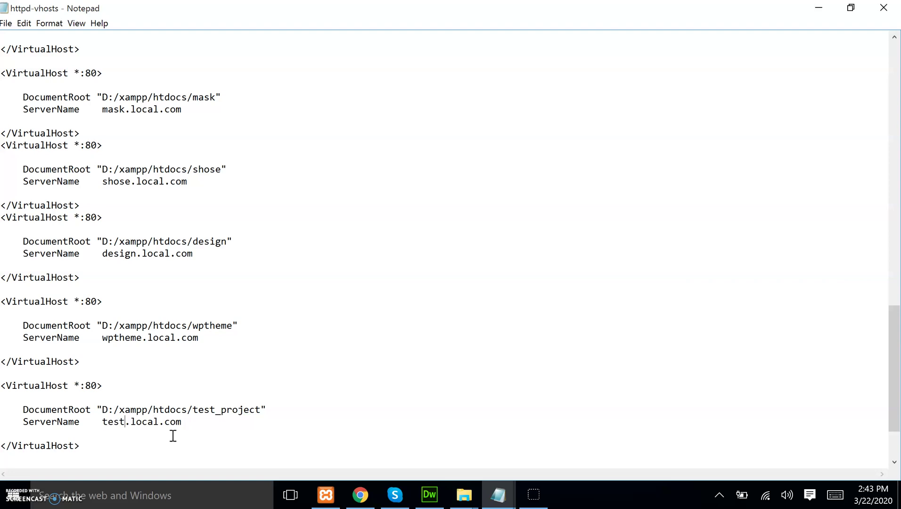
- Copy the folder name test_project from the new DocumentRoot path and close the httpd-vhosts file
left_click_drag(261, 410, 196, 409)
key("ctrl+c")
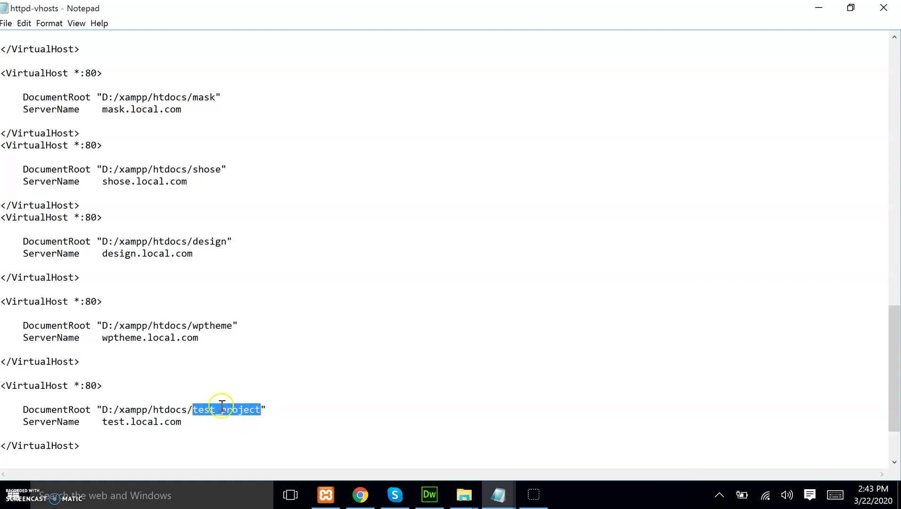
left_click(883, 10)
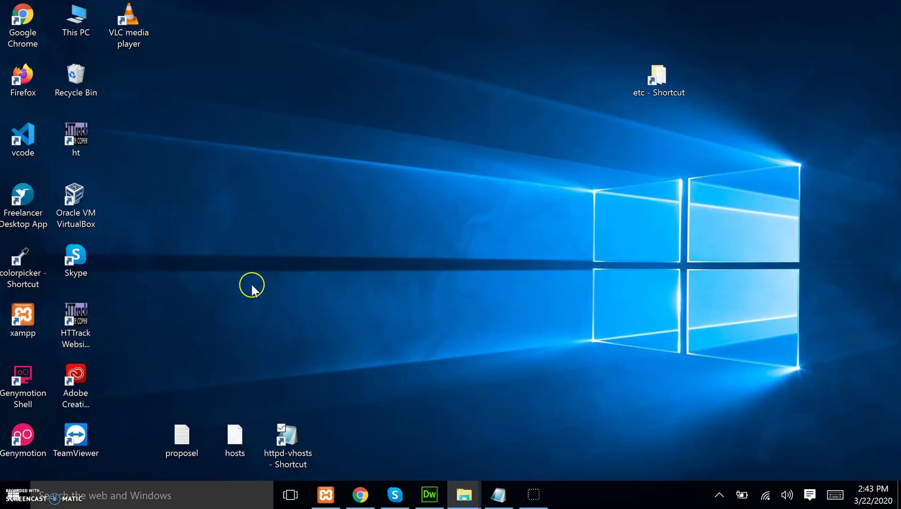
- Open the D:\xampp\htdocs folder in a maximized File Explorer window
key("super+e")
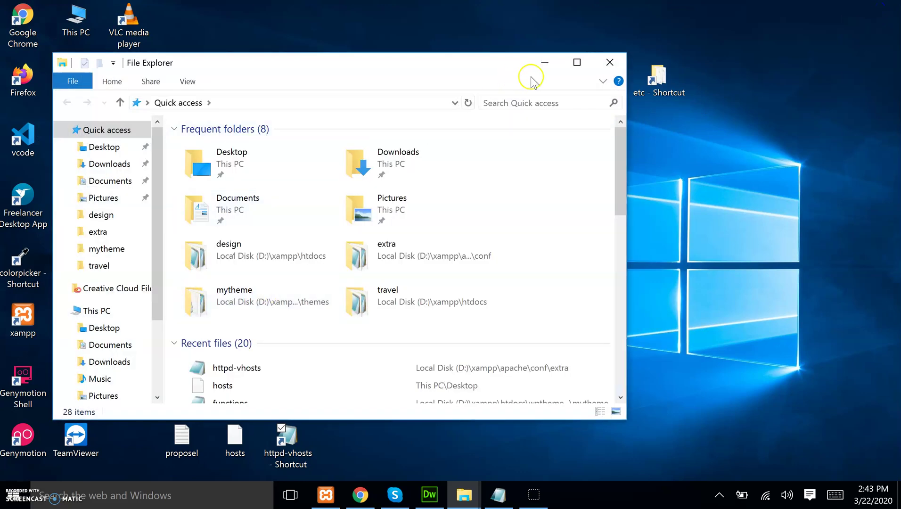
left_click(577, 62)
left_click(63, 391)
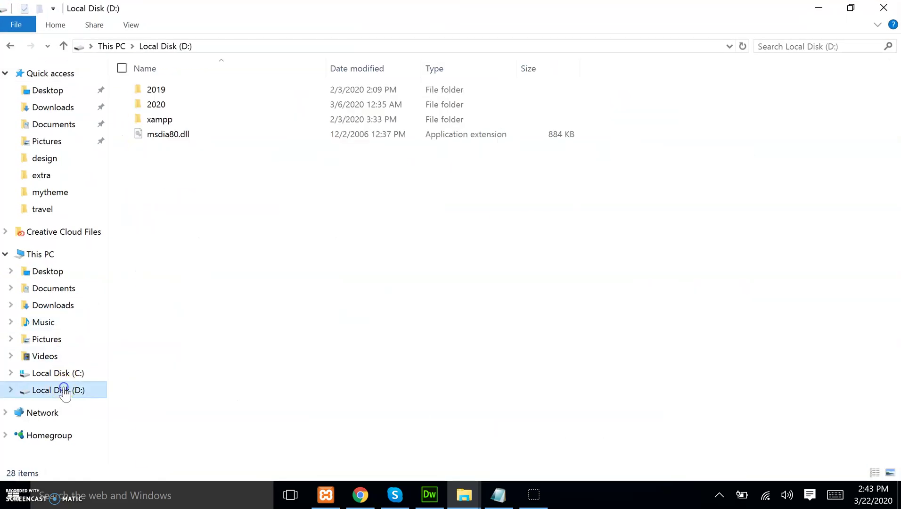
double_click(179, 120)
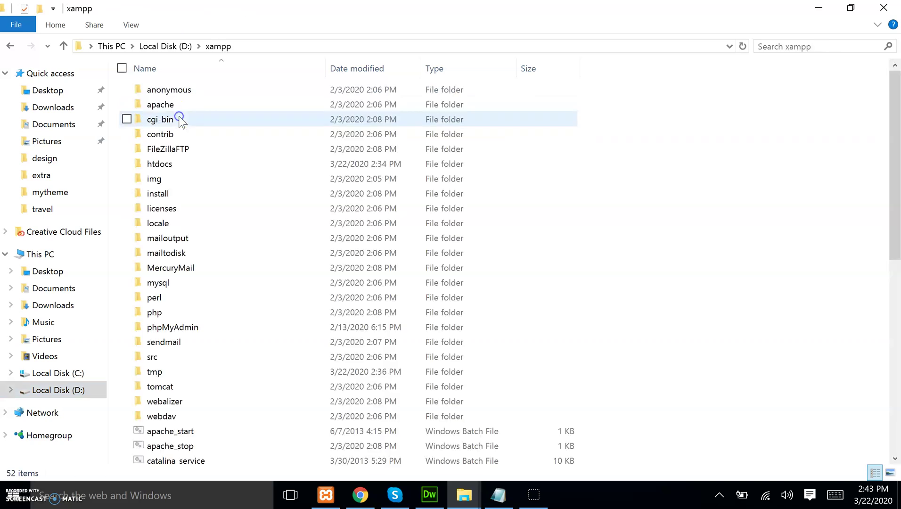
double_click(167, 164)
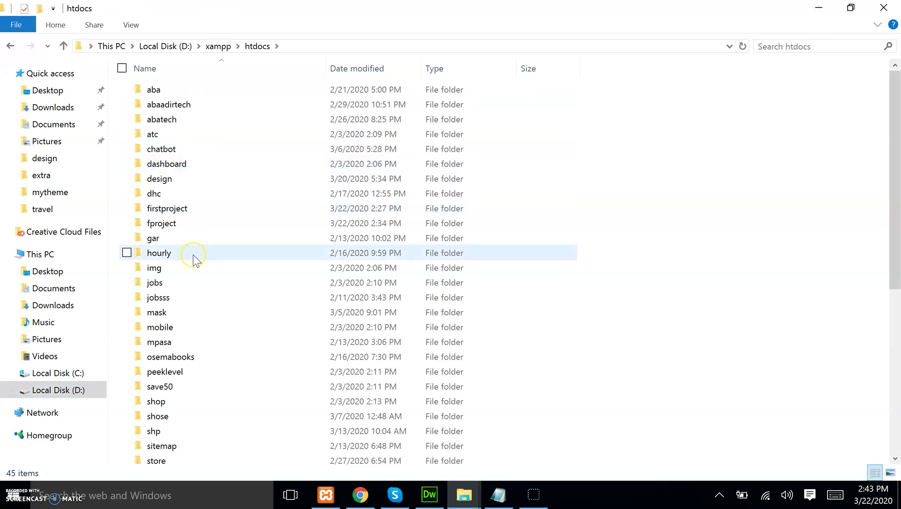
- Create a new folder in htdocs named with the copied text test_project
key("ctrl+shift+n")
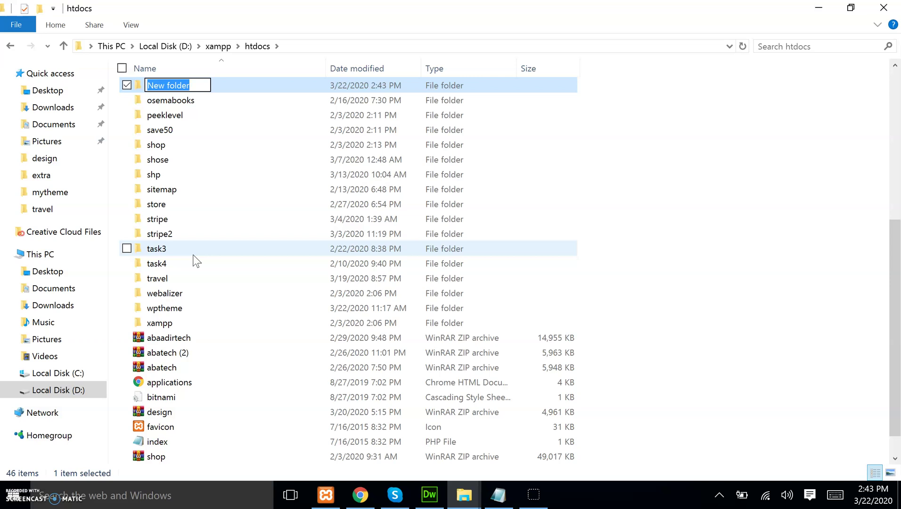
key("ctrl+v")
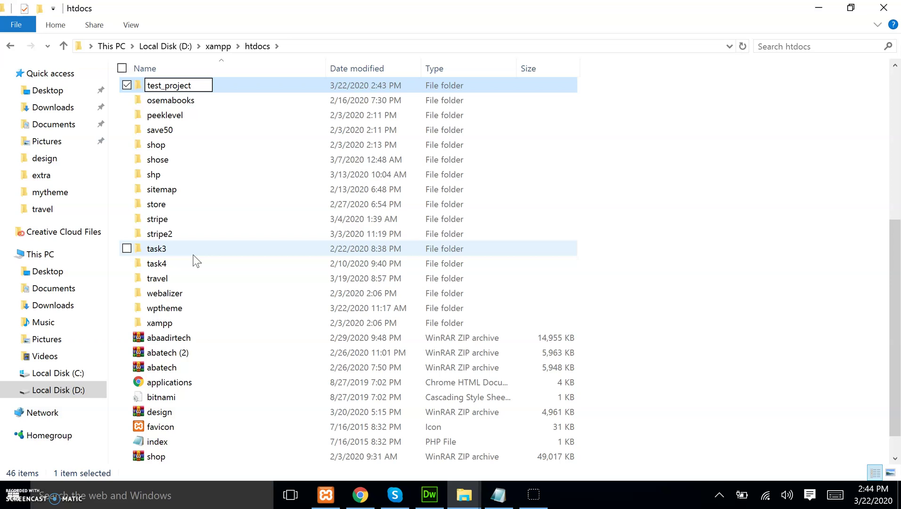
key("Return")
left_click(198, 266)
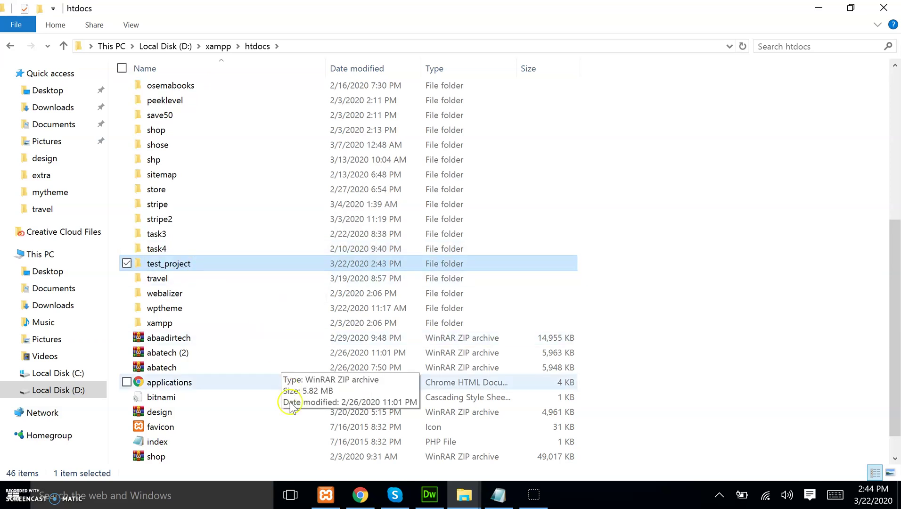
- Switch to the XAMPP Control Panel and start the Apache and MySQL modules
left_click(324, 502)
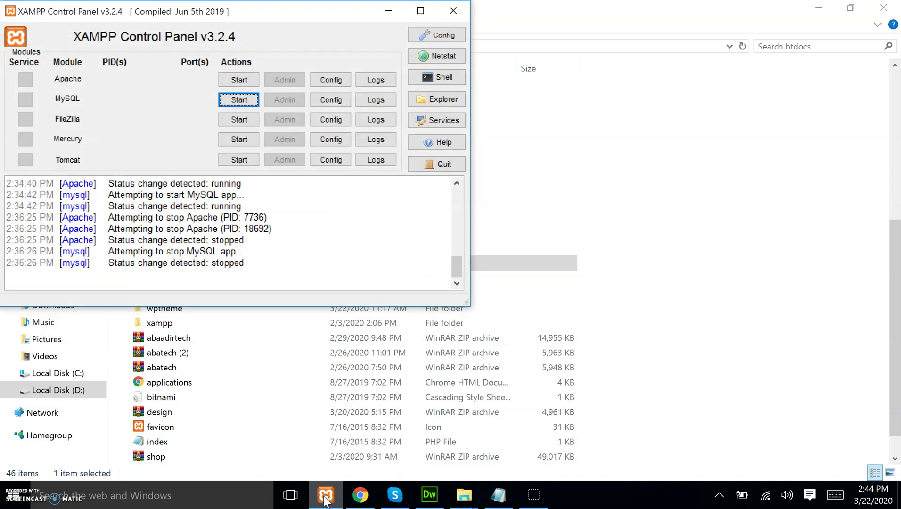
left_click(241, 101)
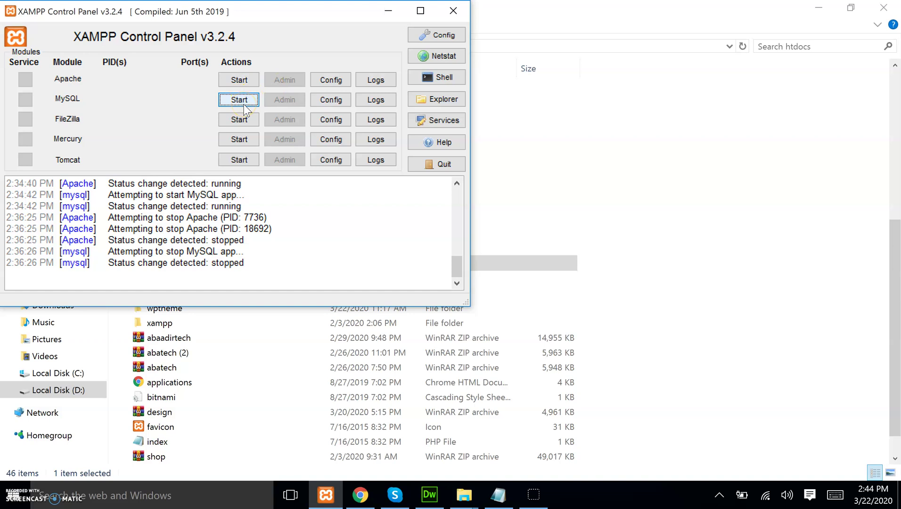
left_click(240, 101)
left_click(239, 80)
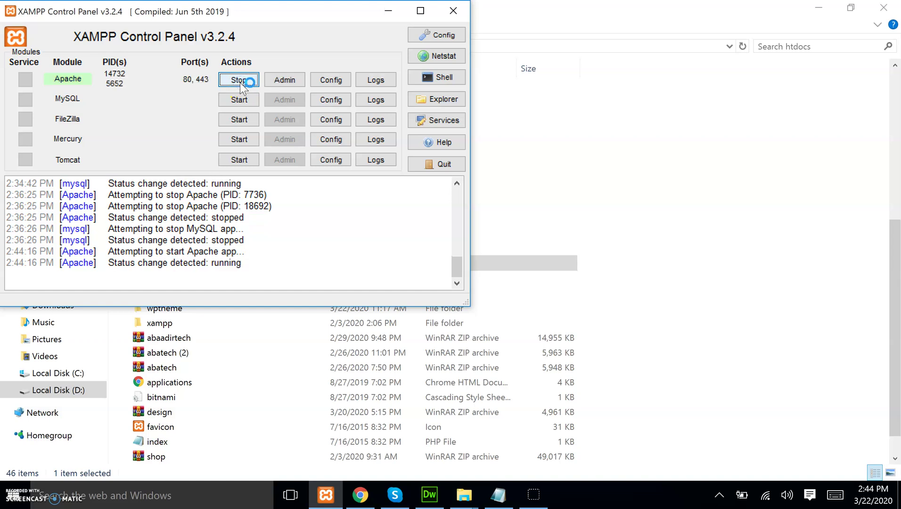
left_click(248, 100)
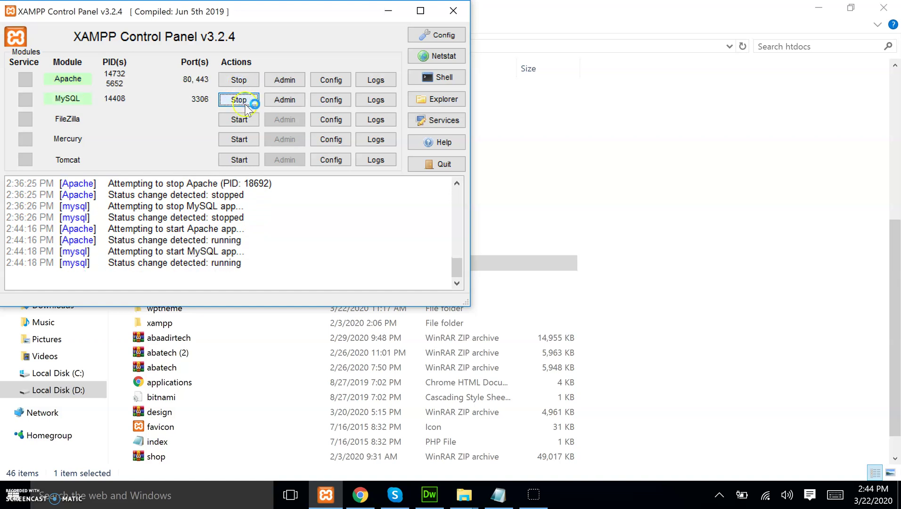
- Switch to Chrome and reload the test.local.com page to check the virtual host
left_click(360, 494)
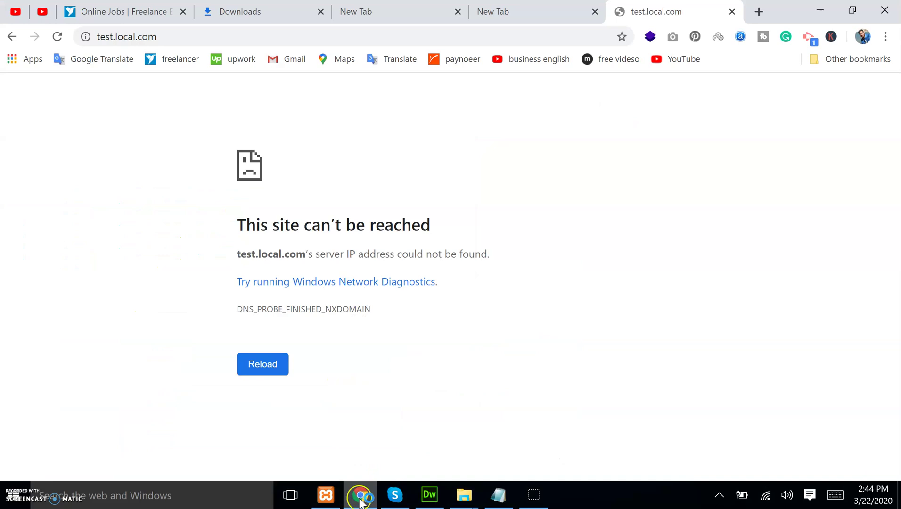
left_click(56, 38)
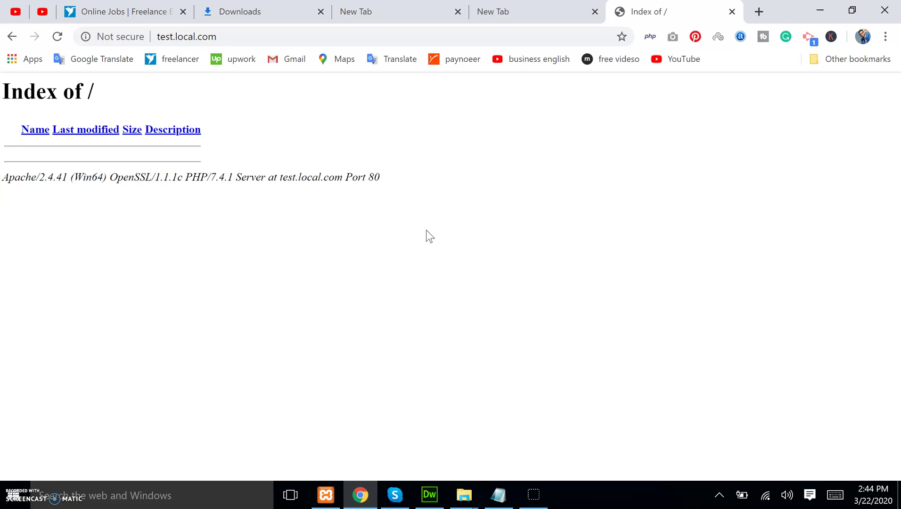
left_click(534, 498)
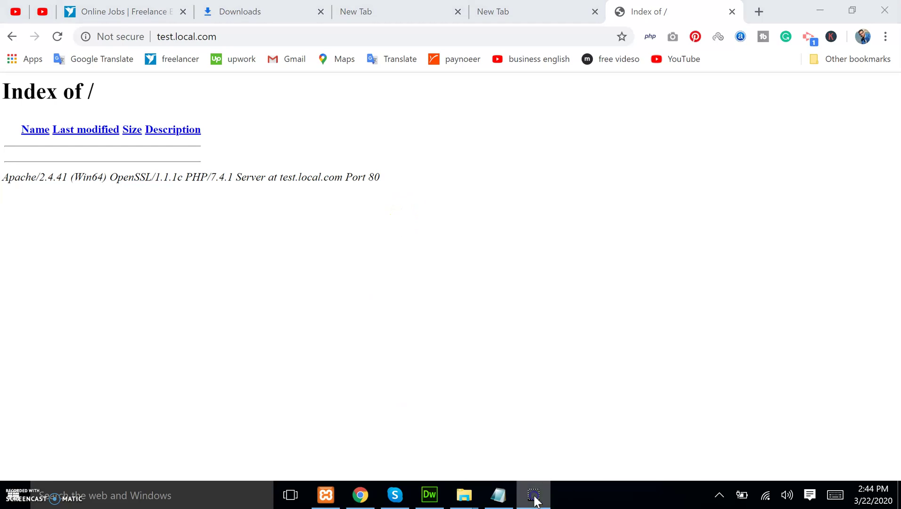